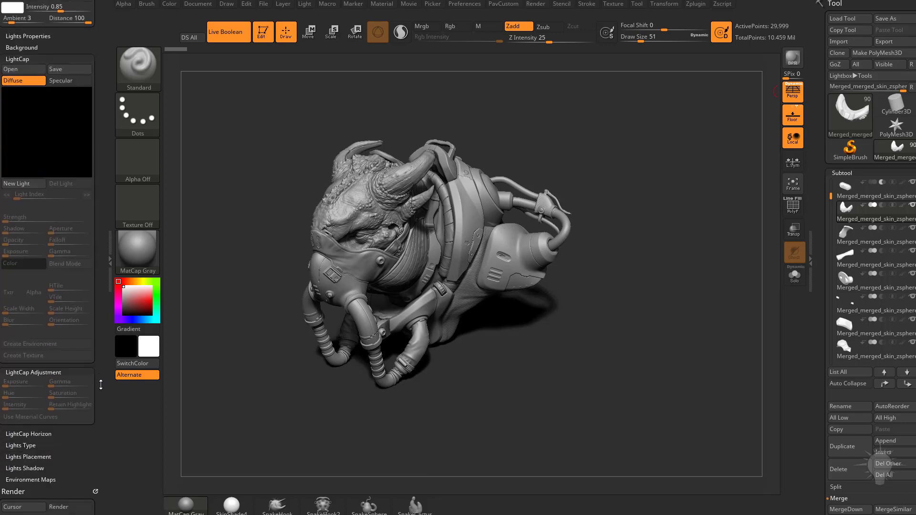
Collapse the LightCap Adjustment and LightCap sections so the whole Light palette can be seen from its light placement sphere down.
key(shift)
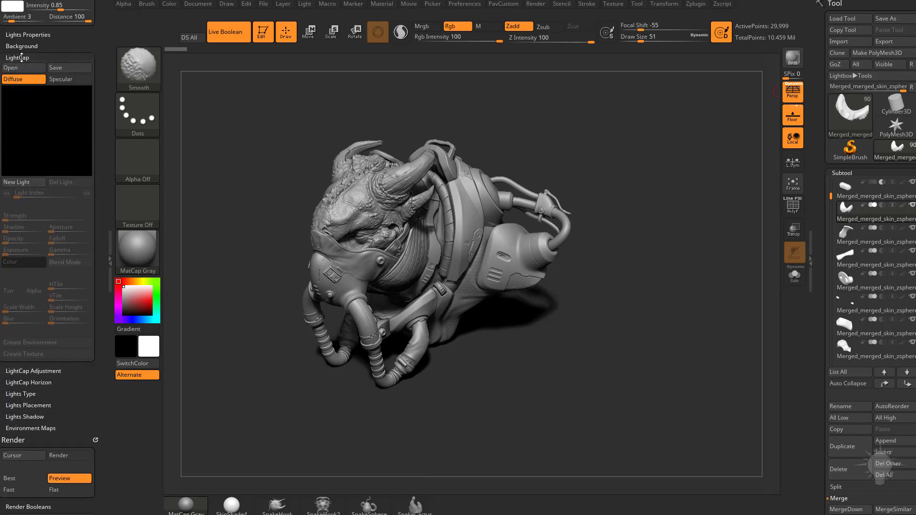
click(19, 57)
drag(89, 35, 88, 128)
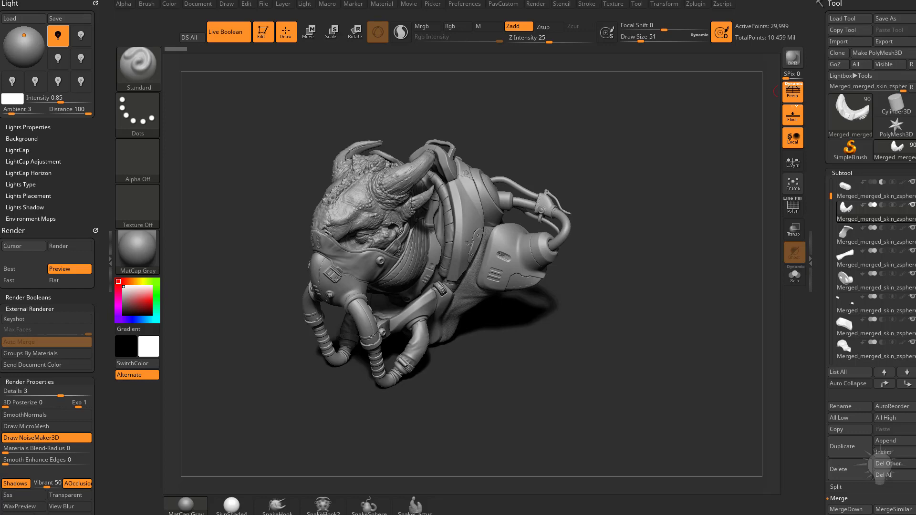
Switch to the web browser, look through the open portfolio, store and YouTube playlist pages, and return to ZBrush.
key(alt+Tab)
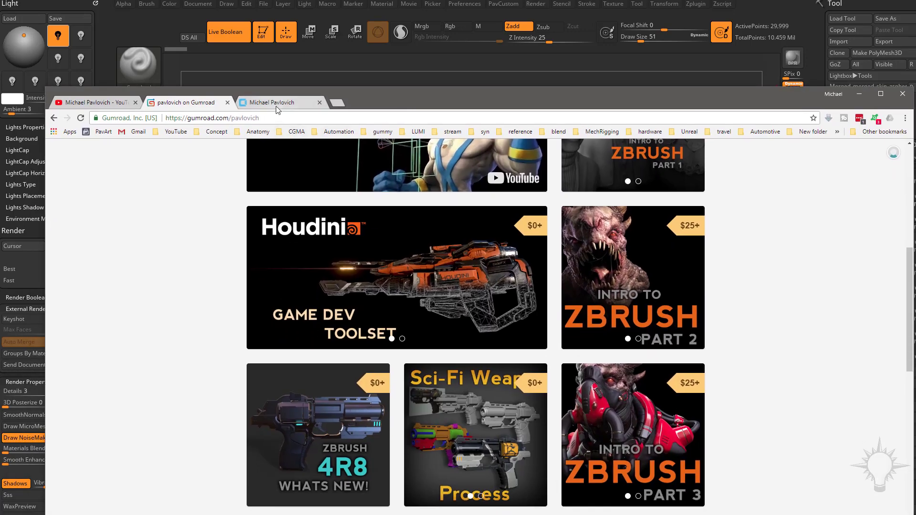
click(275, 104)
click(110, 104)
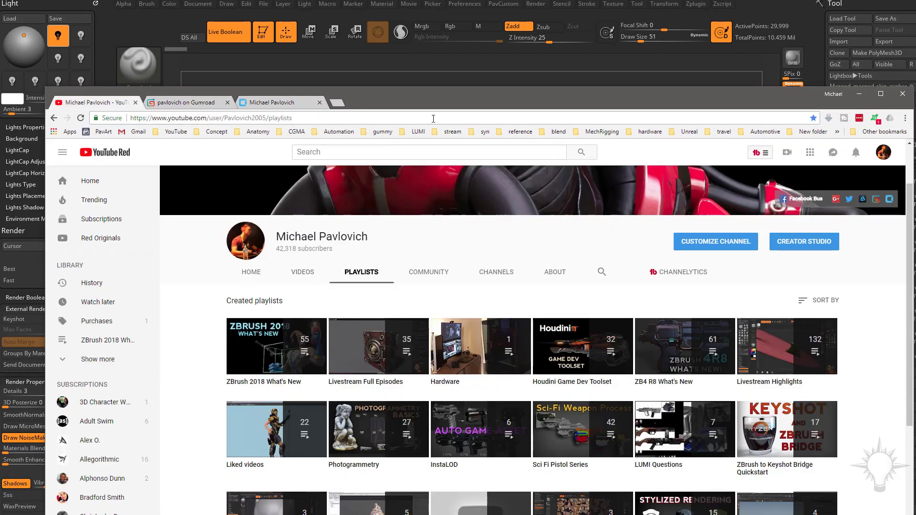
key(alt+Tab)
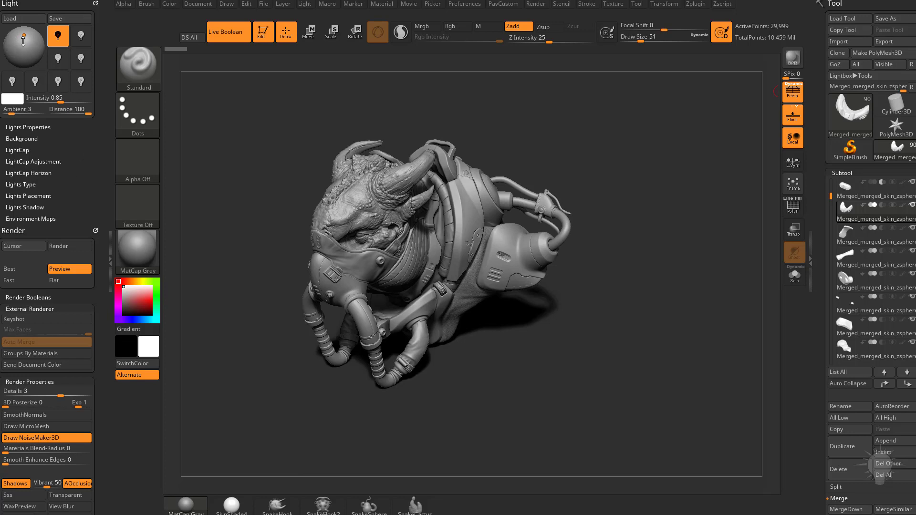
Move the main light around to the left edge of the placement sphere and make a BPR render with MatCap Gray.
drag(23, 41, 27, 42)
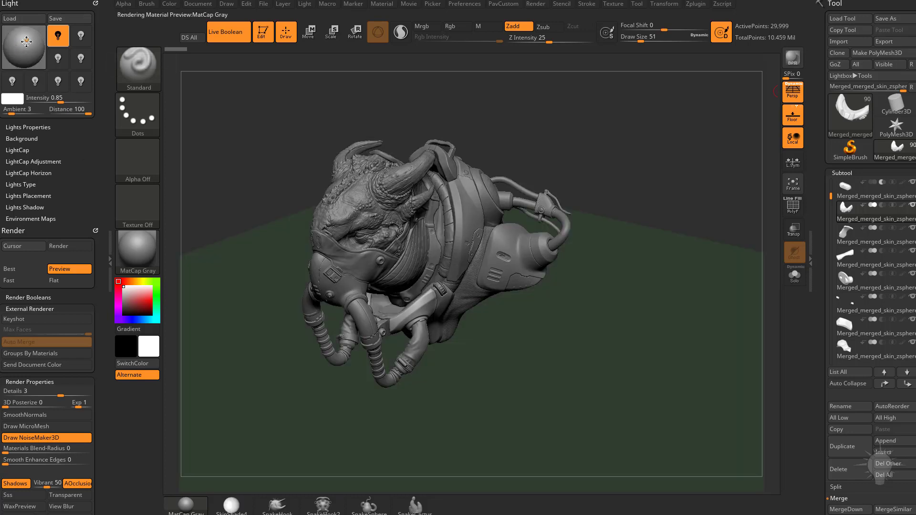
drag(30, 43, 15, 41)
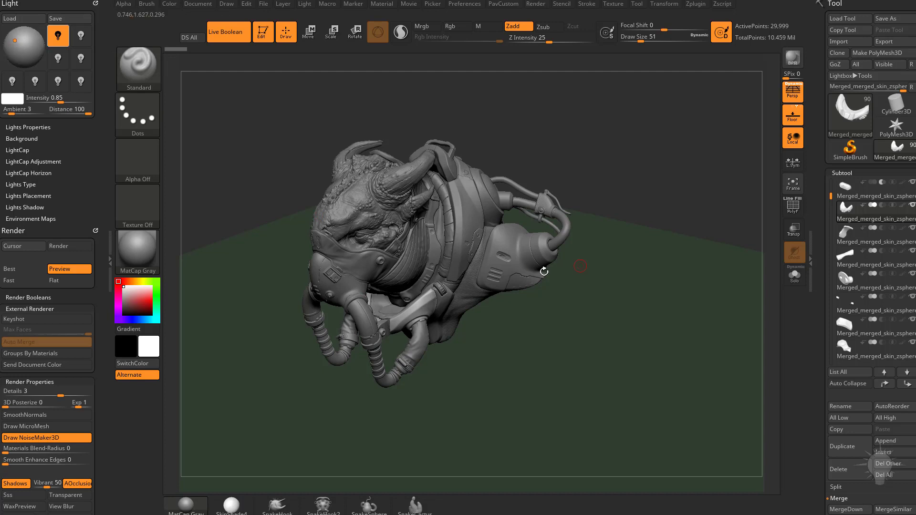
click(23, 42)
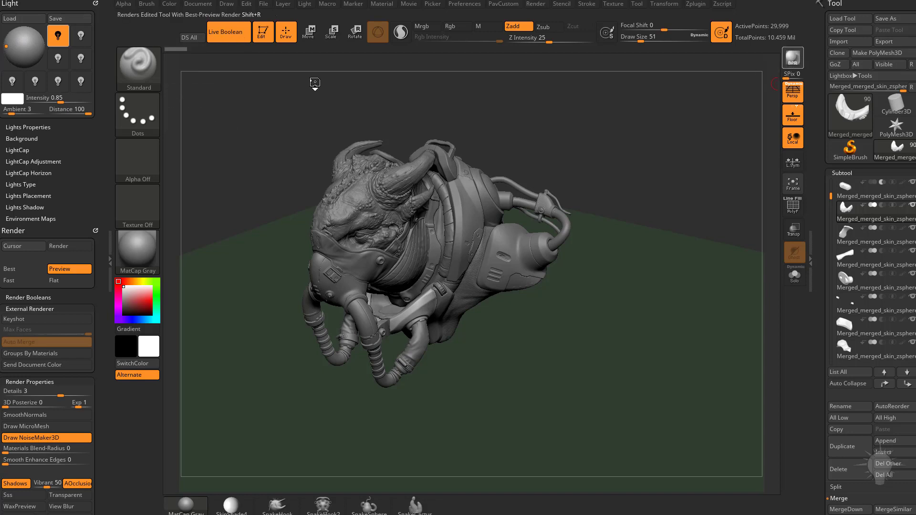
key(shift+r)
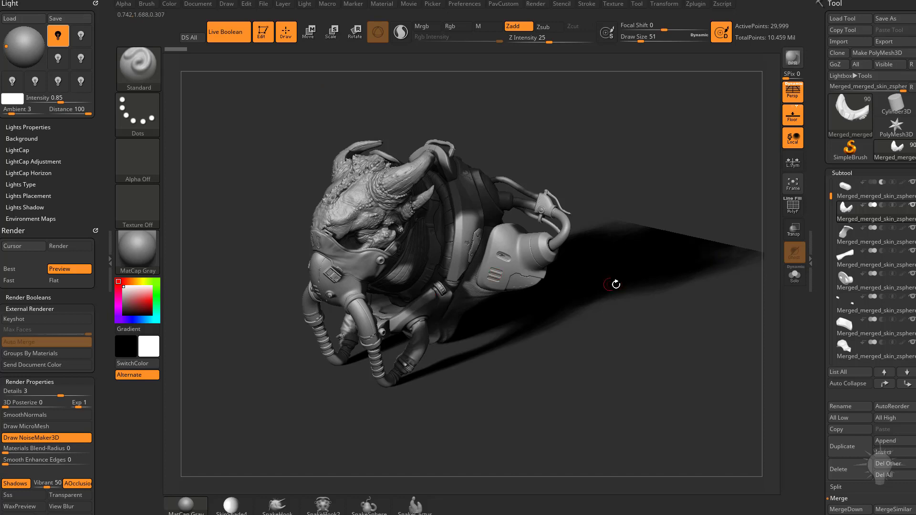
Change the model's material from the MatCap to the standard material BasicMaterial.
click(228, 4)
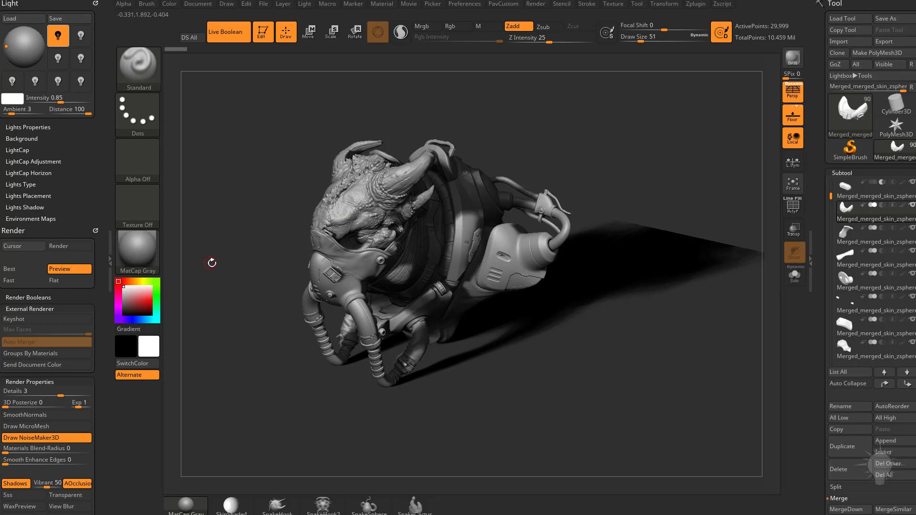
click(137, 247)
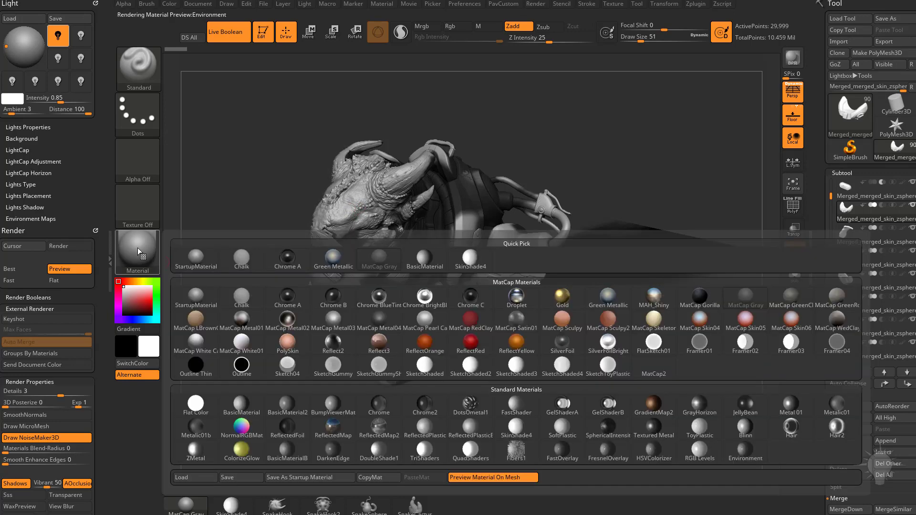
mouse_move(508, 320)
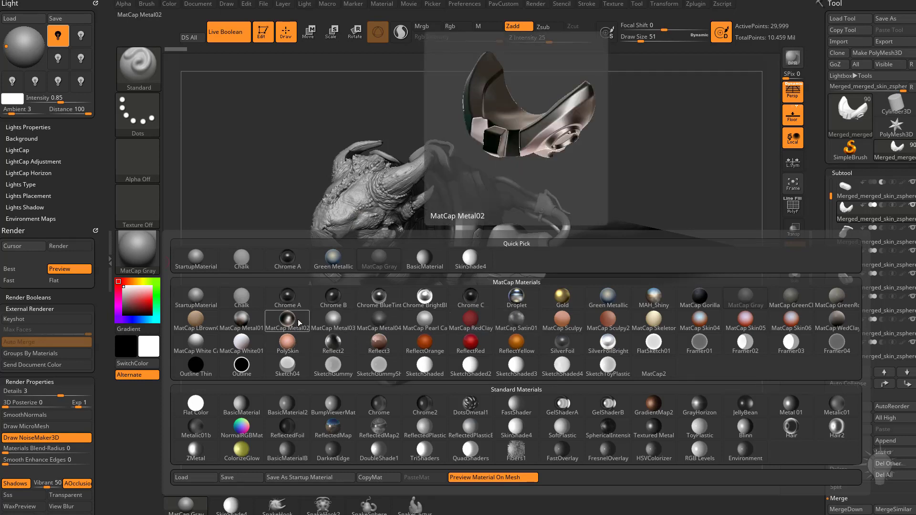
click(242, 404)
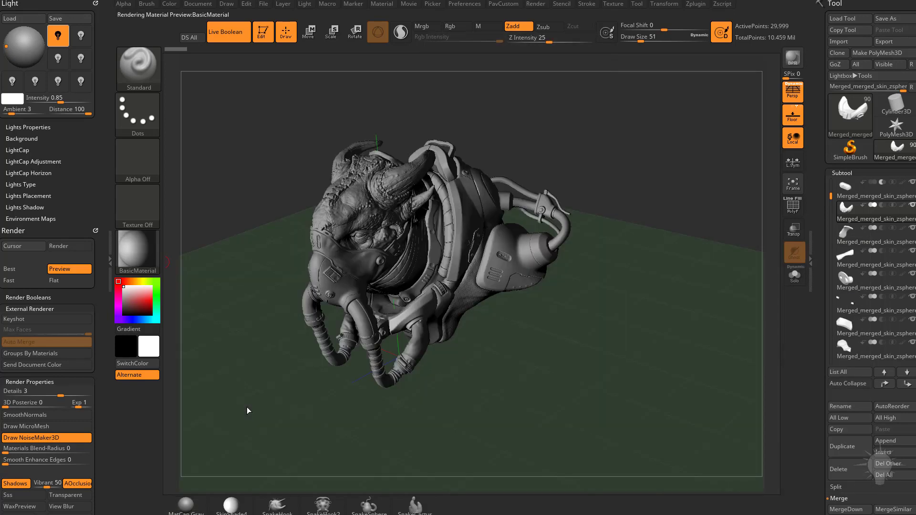
Place the main light at the upper left of the placement sphere and make a BPR render.
mouse_move(21, 48)
mouse_down()
mouse_move(28, 35)
mouse_move(18, 38)
mouse_up()
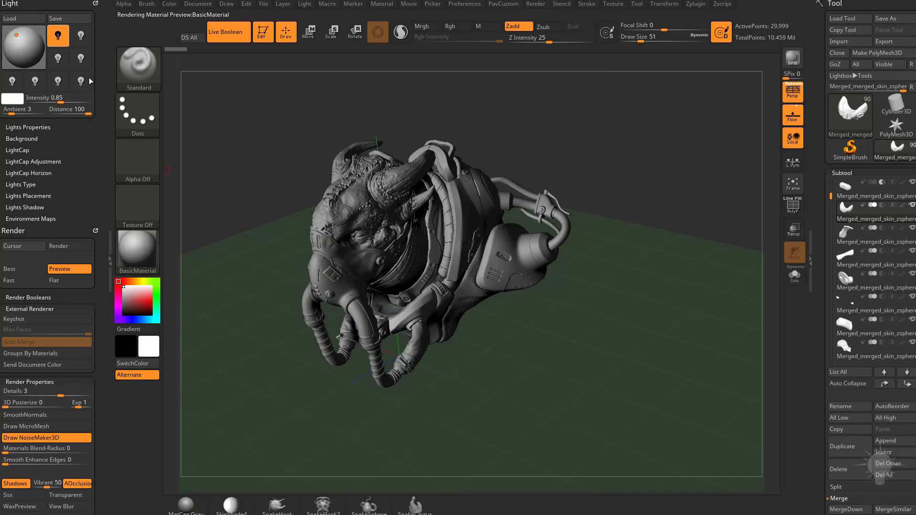
click(793, 58)
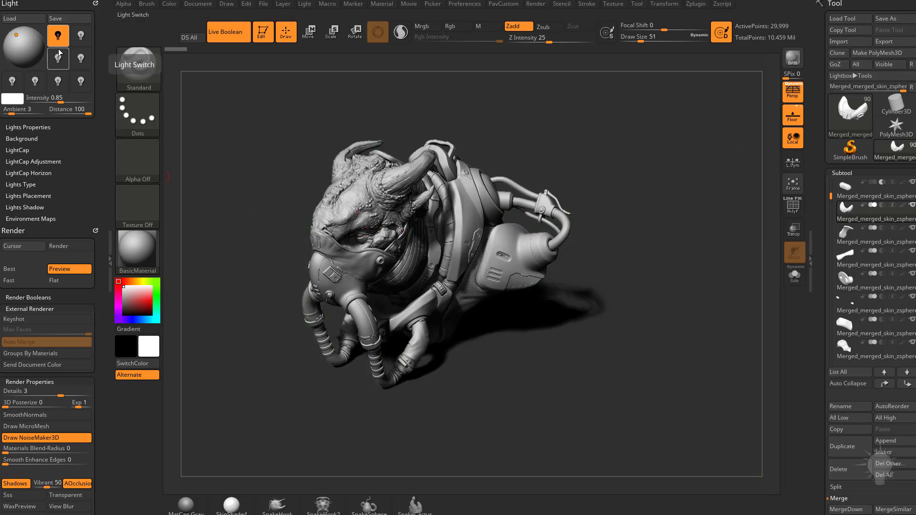
Turn on the blue light of 0.5 intensity and expand the Lights Properties and Lights Type settings to compare it with the main light.
click(82, 60)
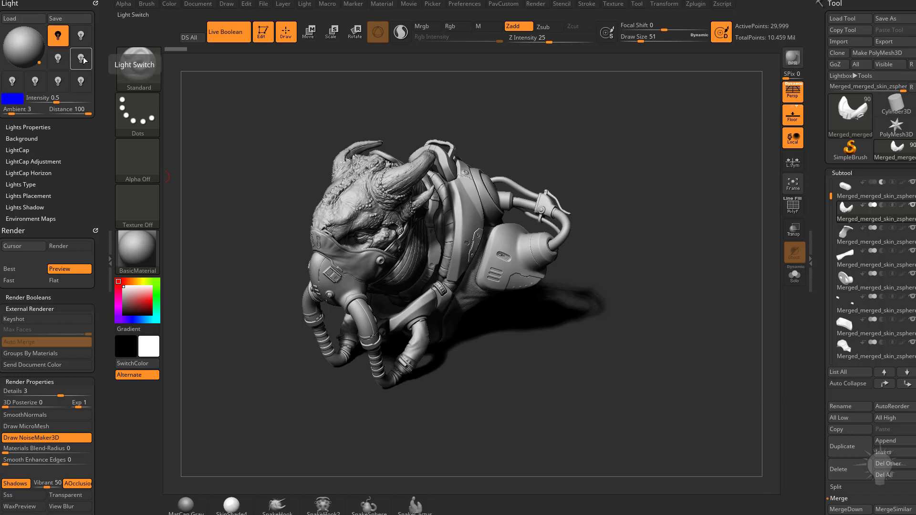
click(82, 59)
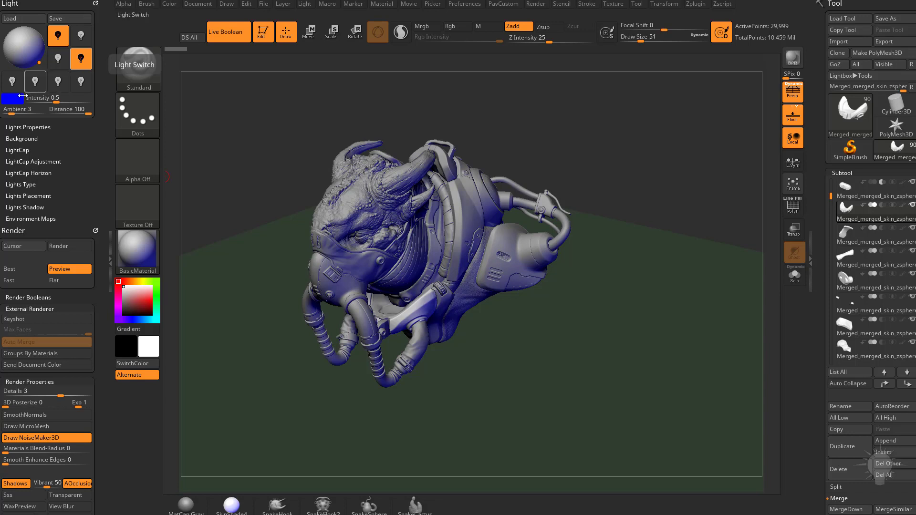
click(18, 127)
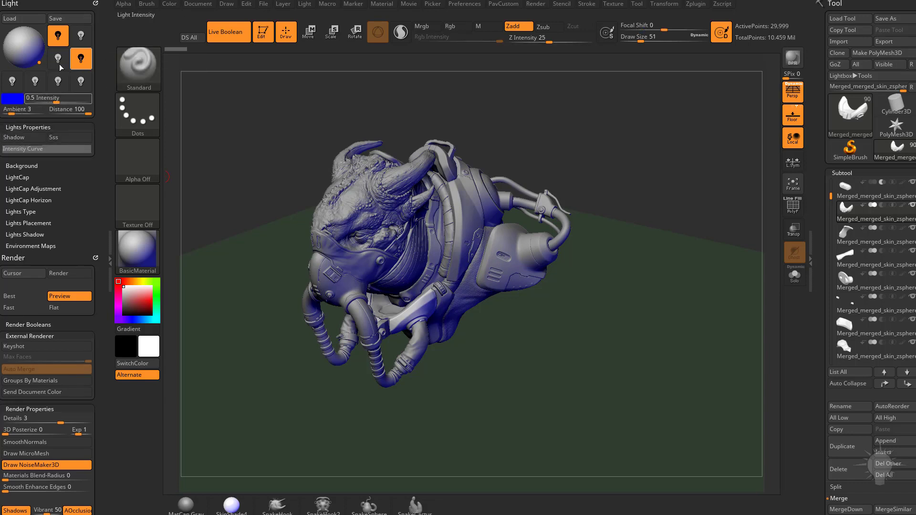
click(58, 36)
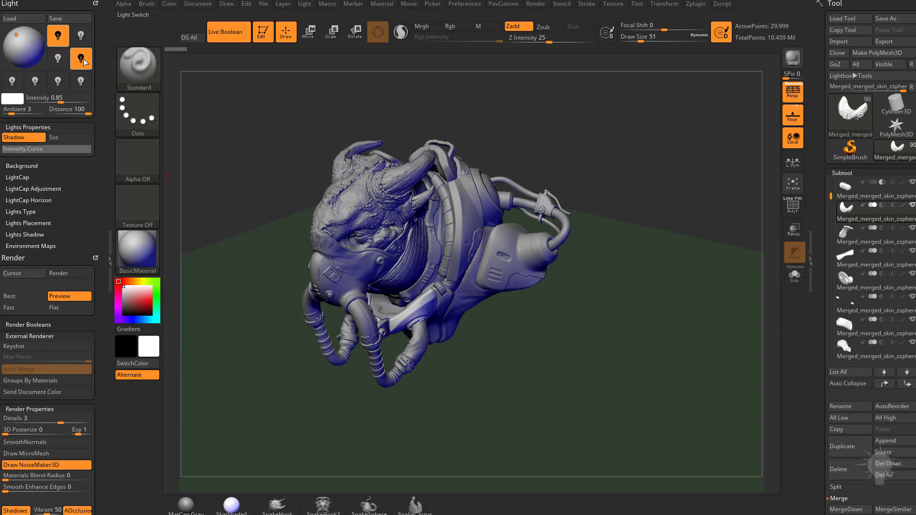
click(12, 137)
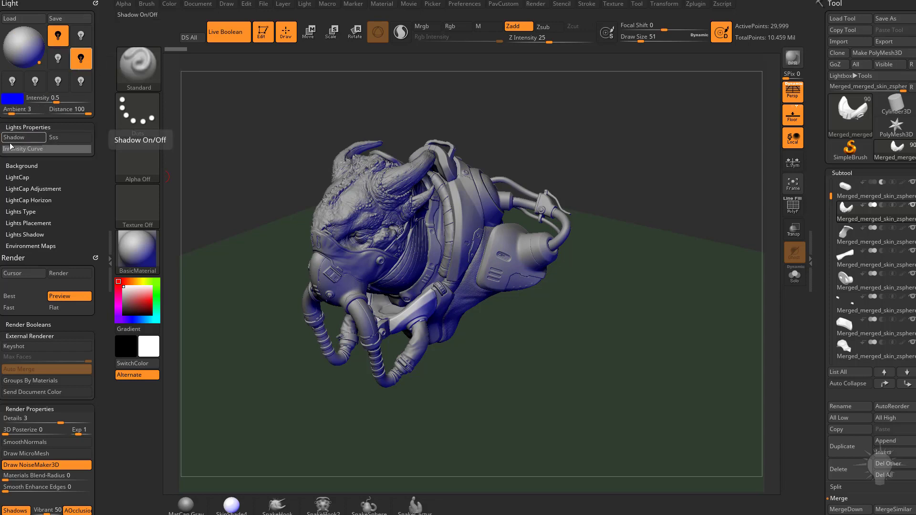
click(21, 211)
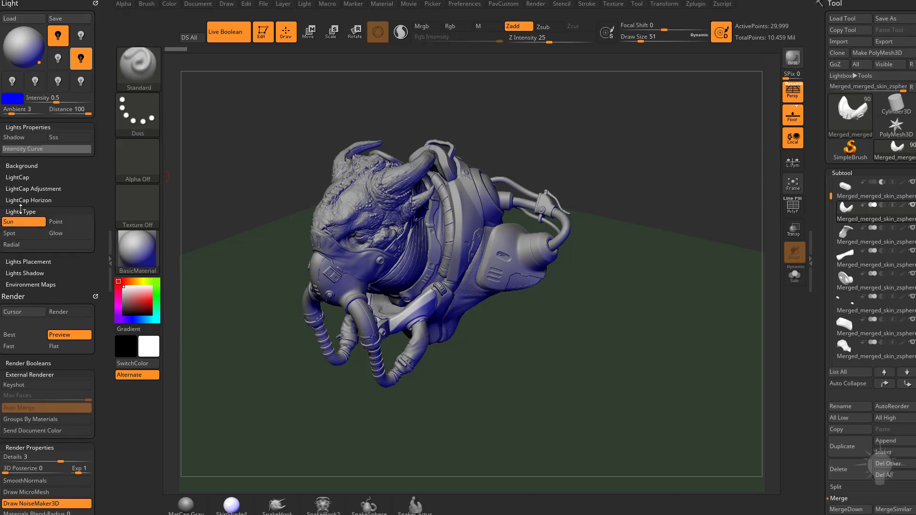
Turn off the blue light and turn on the white radial light directly below the main light's switch.
click(80, 58)
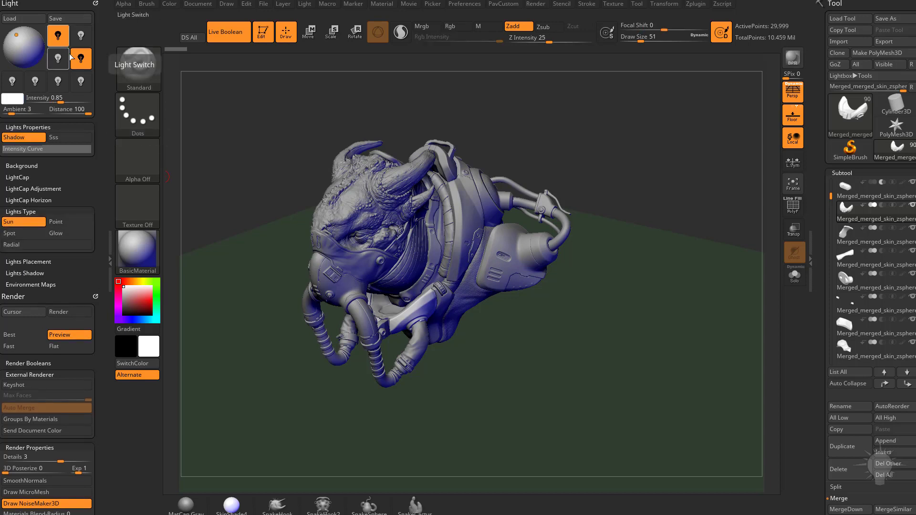
click(80, 58)
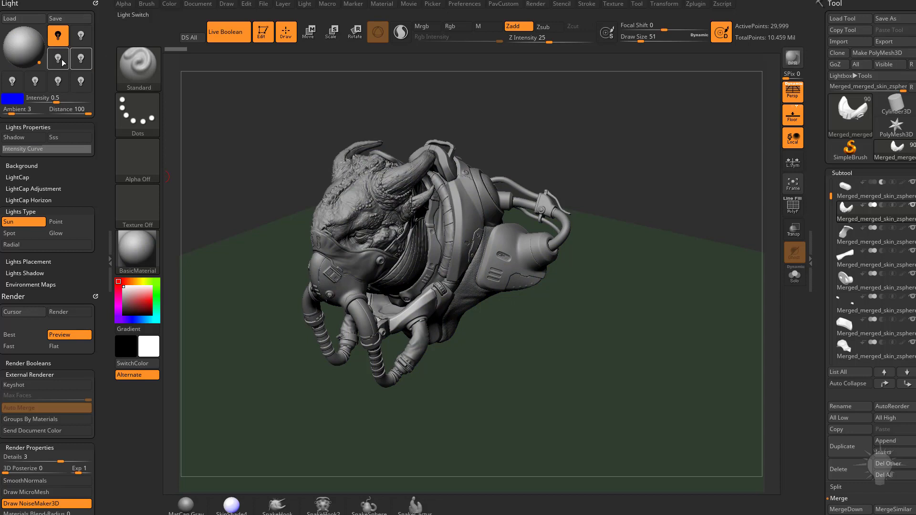
click(61, 60)
click(58, 60)
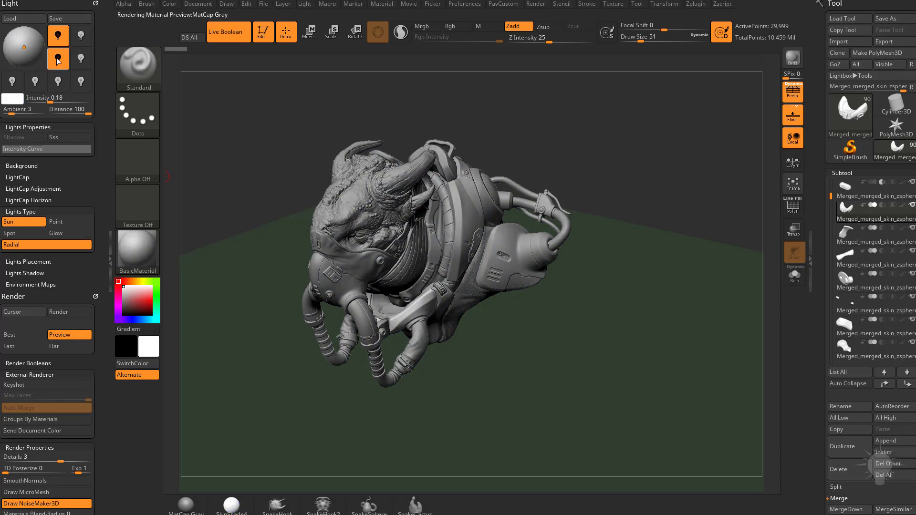
Keep the light's Radial type, raise its intensity to about 0.67, and make a BPR render.
click(28, 243)
click(28, 243)
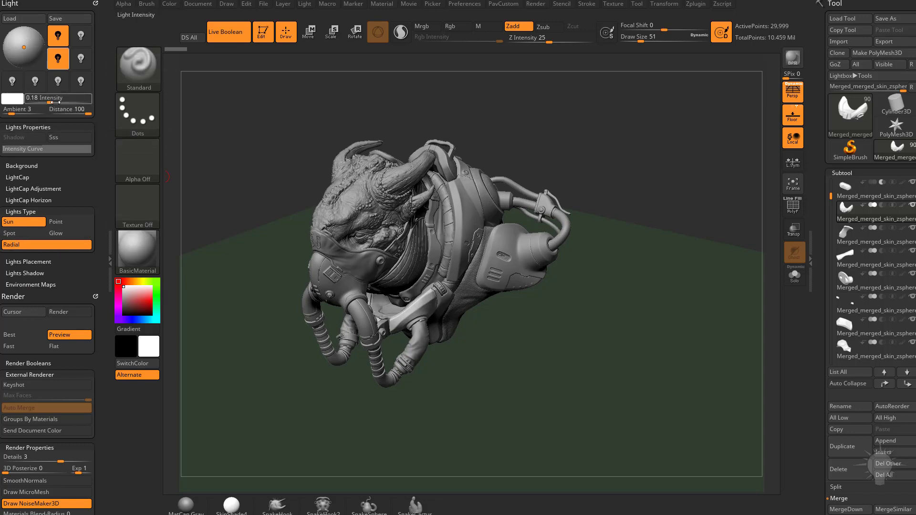
drag(51, 102, 59, 102)
click(791, 59)
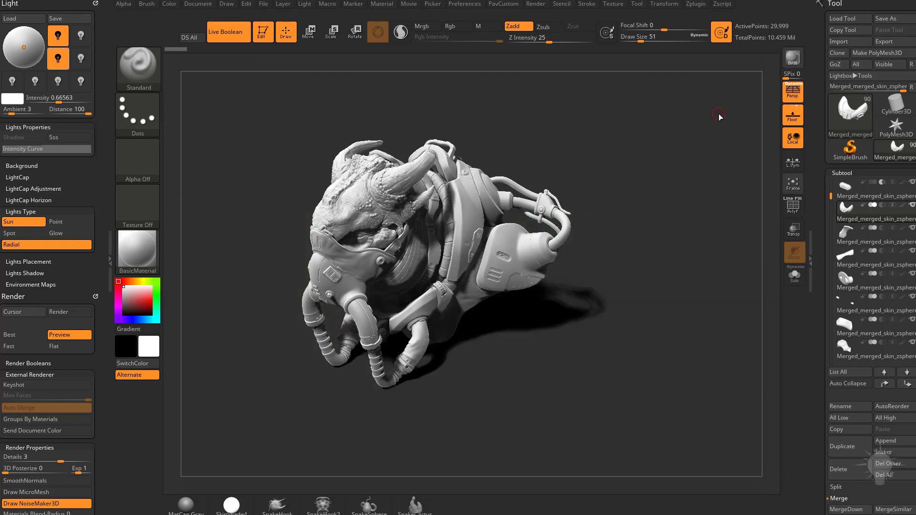
Turn off the radial light and try the 0.3 intensity light beside the main one, shifted slightly along the sphere's lower edge.
click(51, 63)
click(51, 63)
click(51, 63)
click(79, 42)
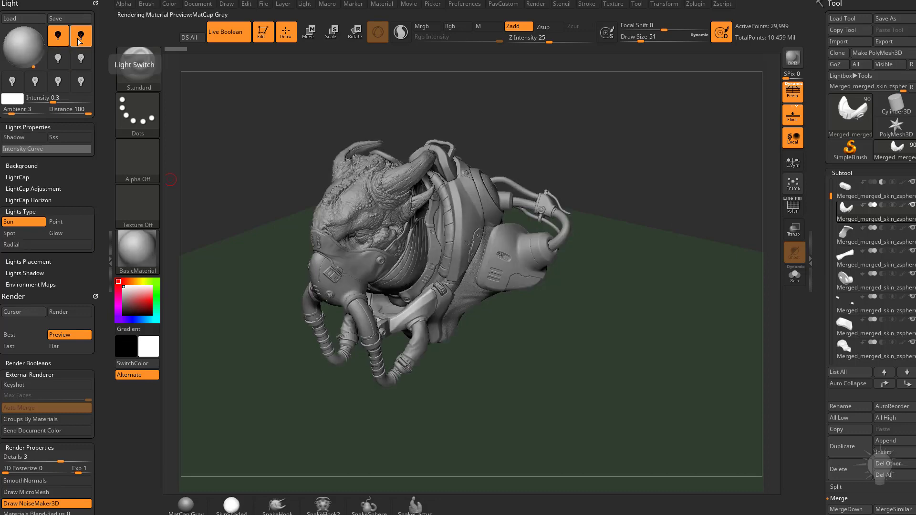
mouse_move(33, 65)
mouse_down()
mouse_move(34, 54)
mouse_move(34, 63)
mouse_up()
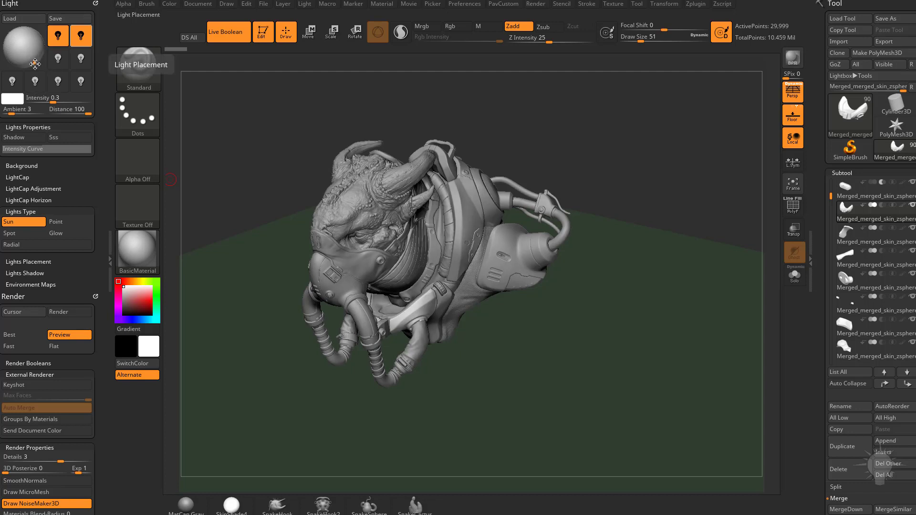
click(80, 35)
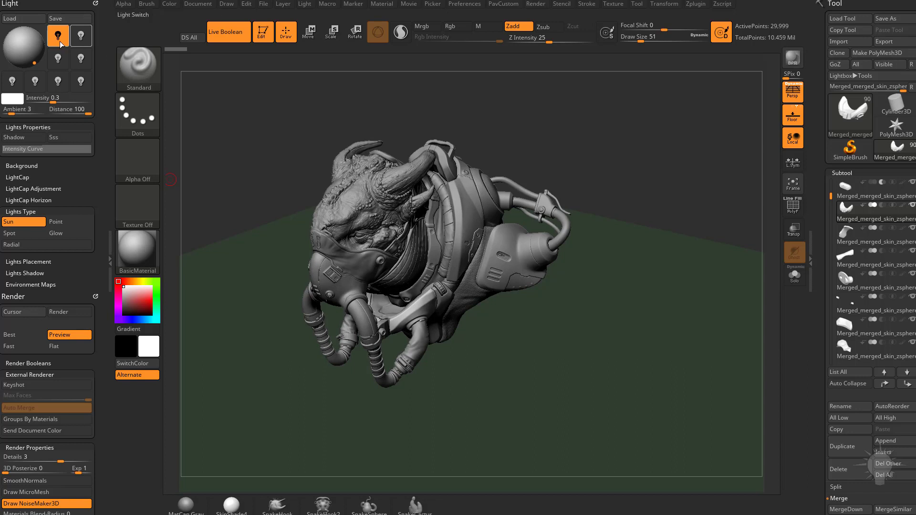
Select the main light, flip it behind the model, and shift it toward the left of the sphere as a rim light.
click(59, 38)
mouse_move(16, 35)
mouse_down()
mouse_move(27, 40)
mouse_move(14, 50)
mouse_move(28, 40)
mouse_up()
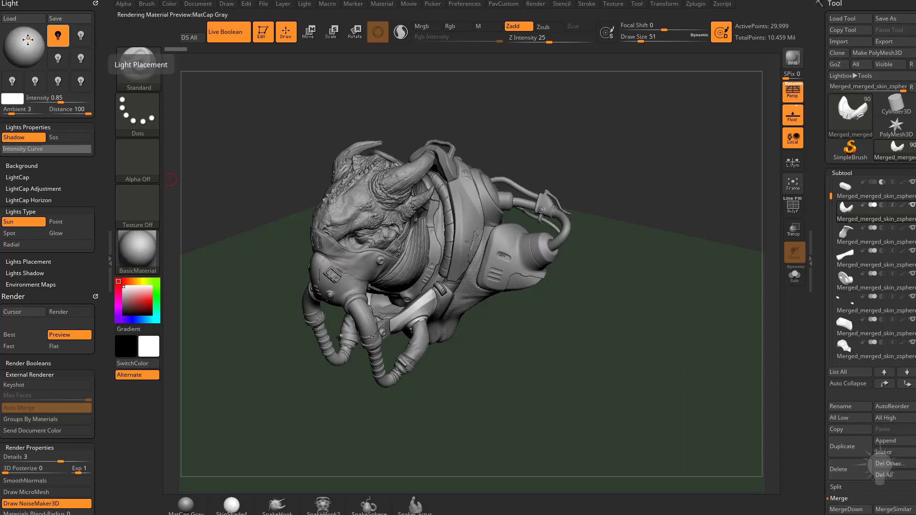
click(28, 37)
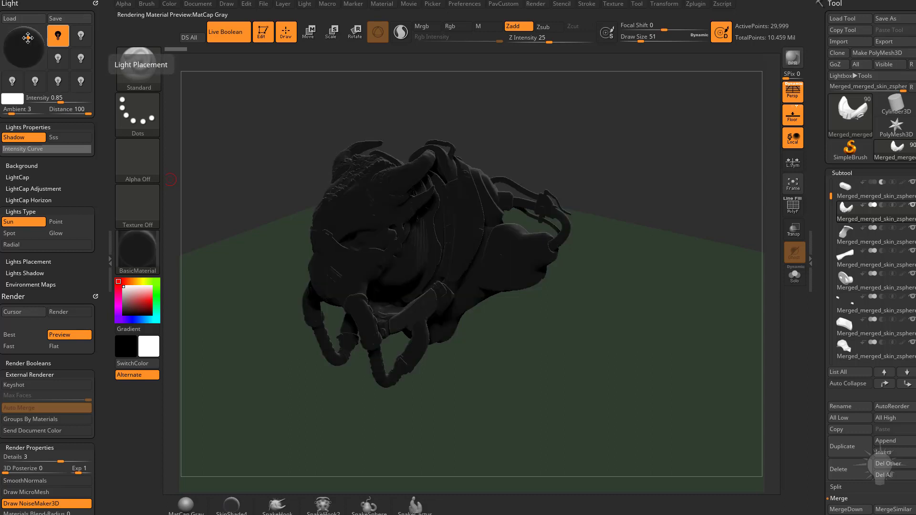
mouse_move(28, 37)
mouse_down()
mouse_move(20, 48)
mouse_move(16, 41)
mouse_up()
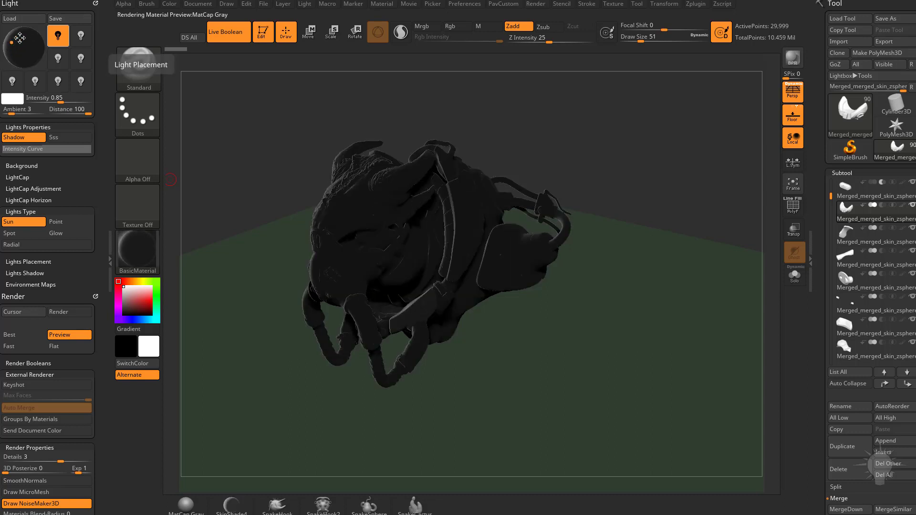
Flip the main light back to the front of the model and place it at the sphere's upper left.
click(11, 43)
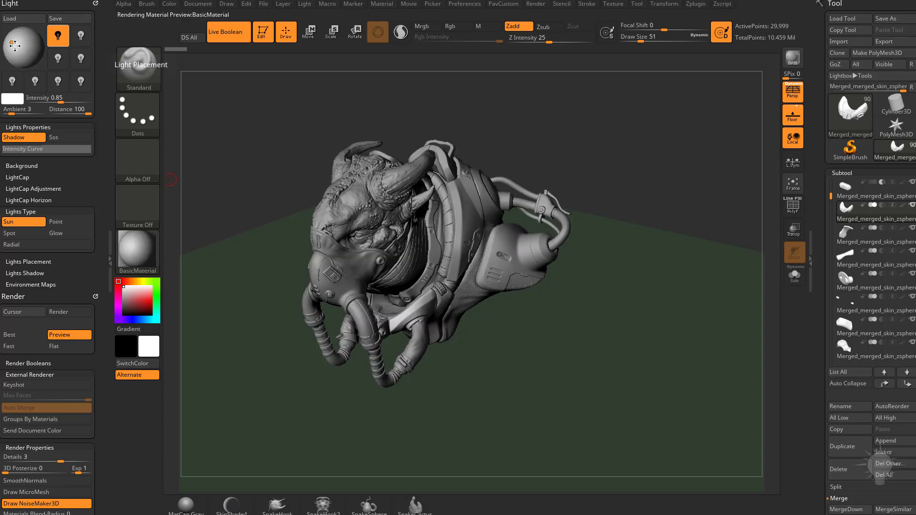
mouse_move(11, 51)
mouse_down()
mouse_move(25, 51)
mouse_move(18, 35)
mouse_up()
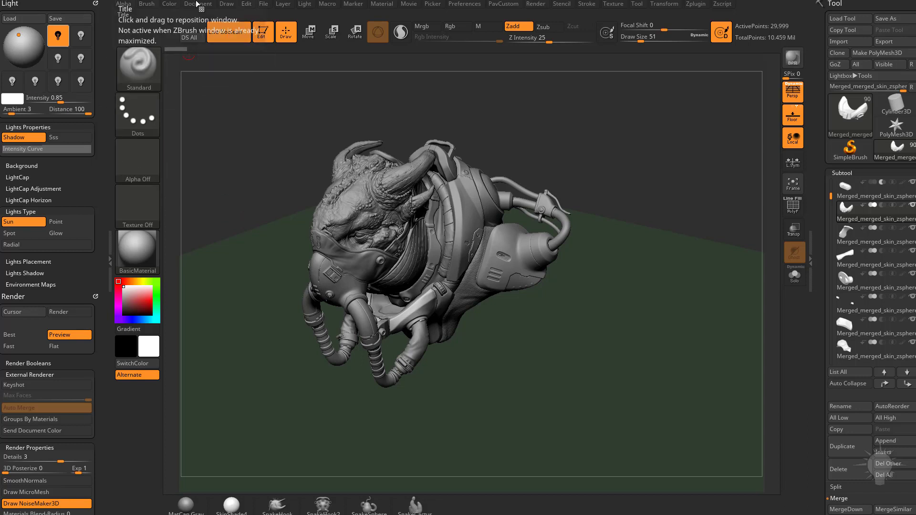
Dock the Material palette in the tray above the Light palette and expand BasicMaterial's Modifiers.
click(381, 6)
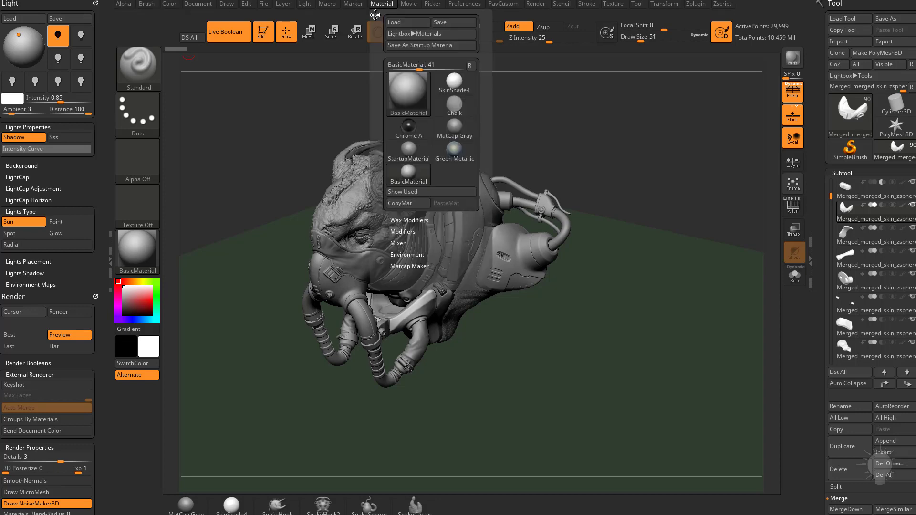
drag(376, 14, 62, 56)
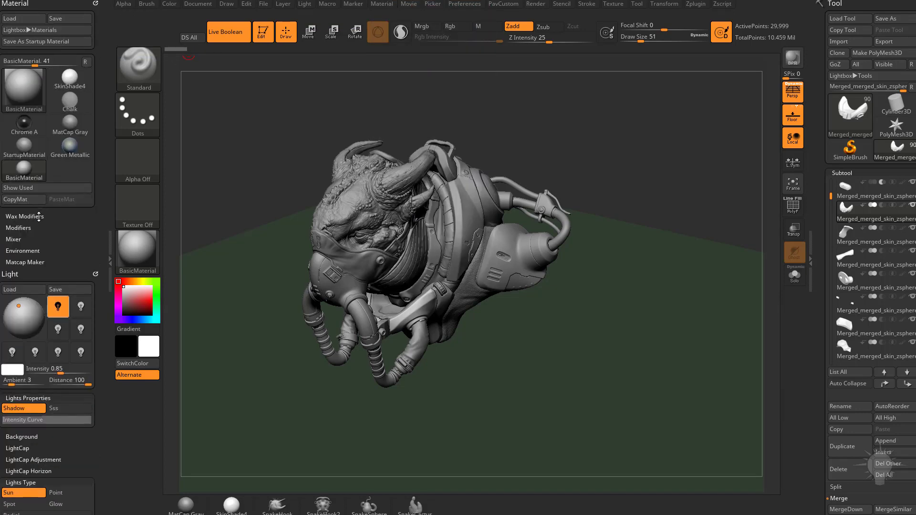
click(28, 228)
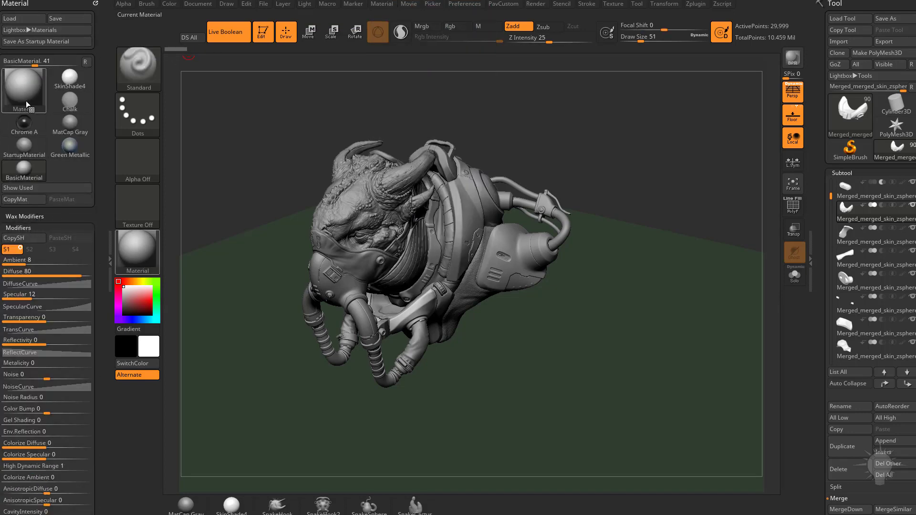
scroll(10, 143, down, 3)
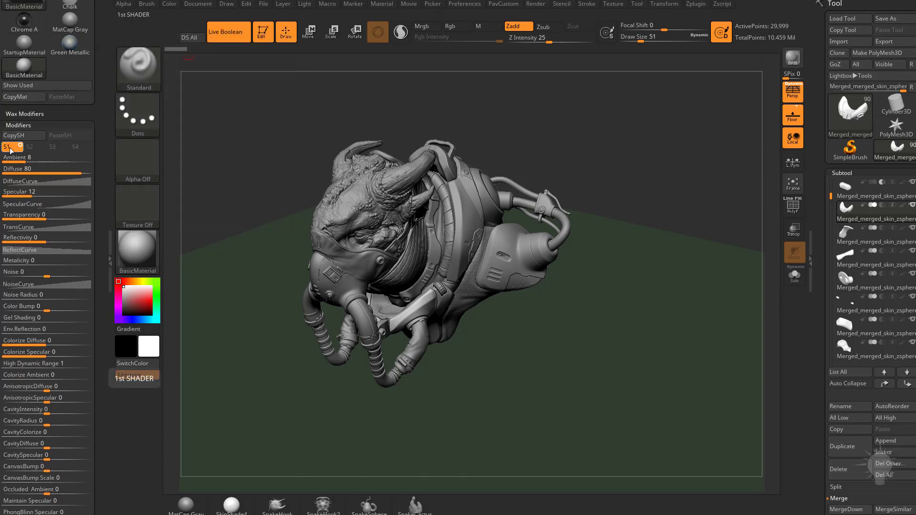
Try the QuadShaders material on the model to inspect its four shader slots, and switch back to BasicMaterial.
click(125, 255)
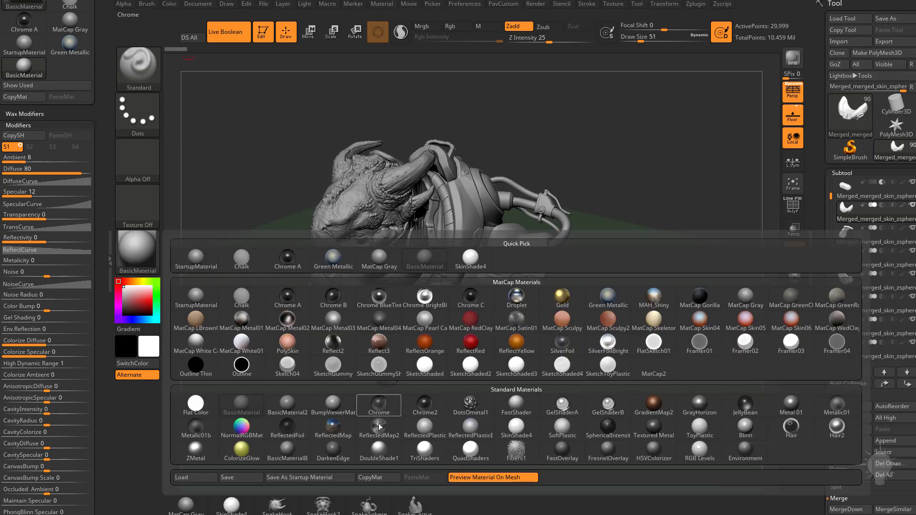
mouse_move(429, 450)
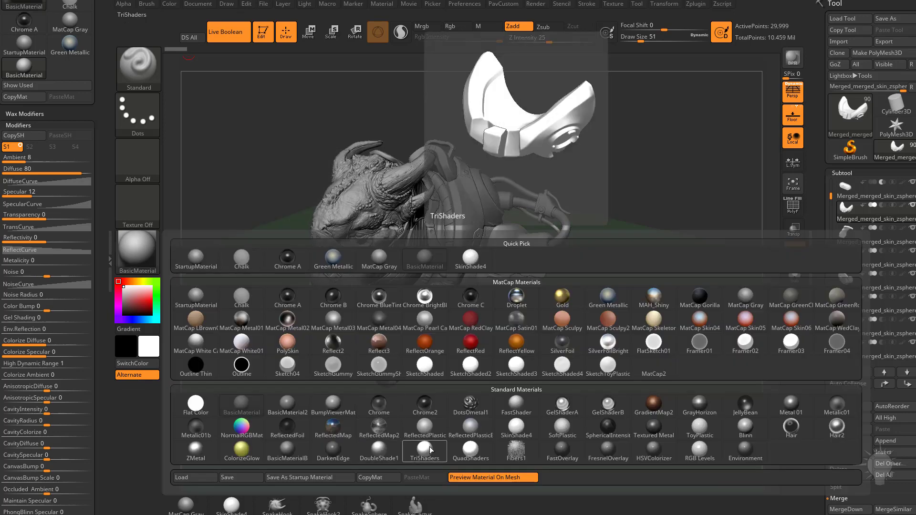
click(471, 451)
click(34, 147)
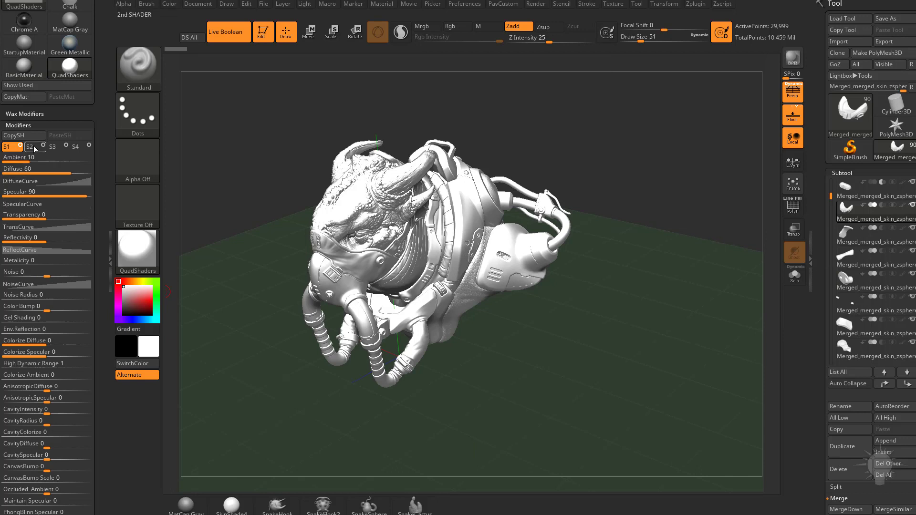
click(72, 147)
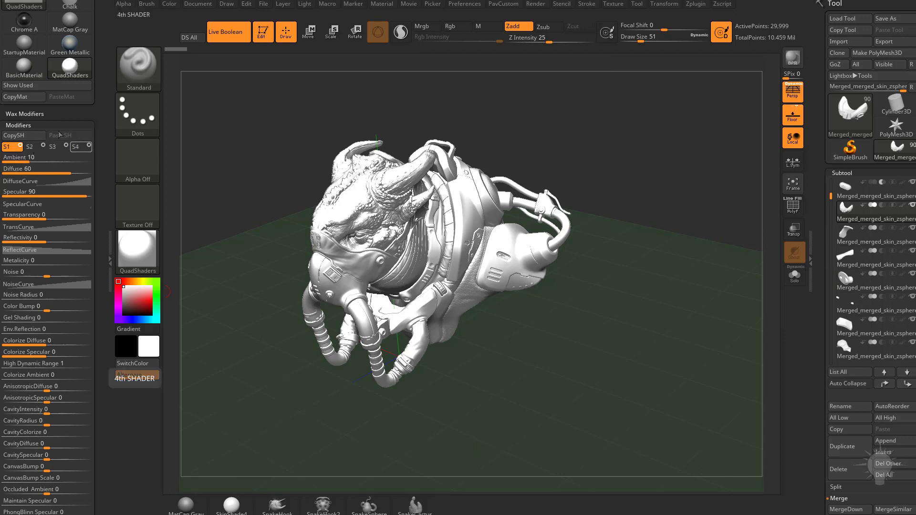
click(25, 66)
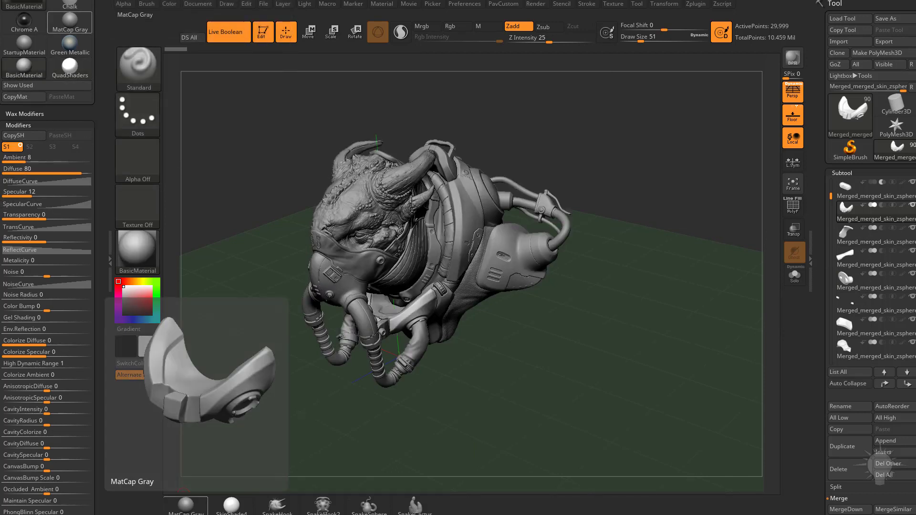
Switch to the web browser, look through the Gumroad tutorials and YouTube playlists, and return to ZBrush.
drag(448, 514, 469, 22)
click(191, 37)
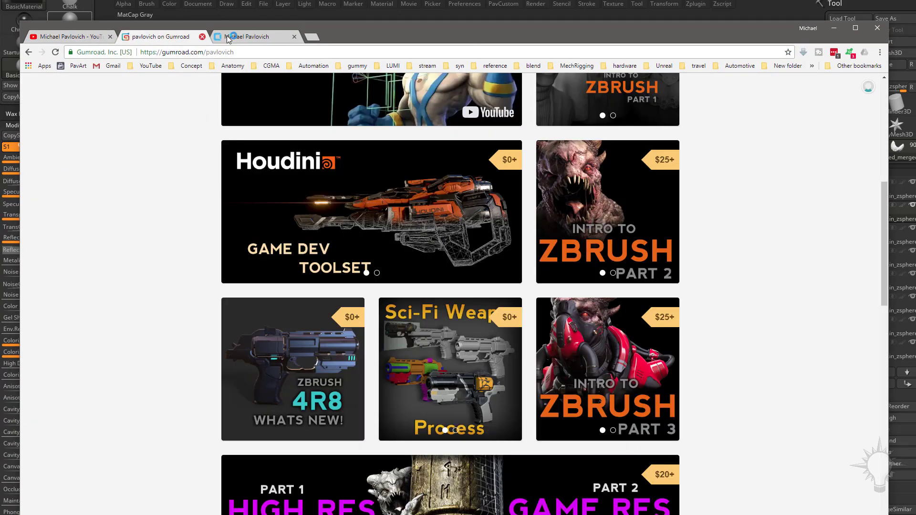
click(227, 35)
click(71, 36)
scroll(315, 258, down, 2)
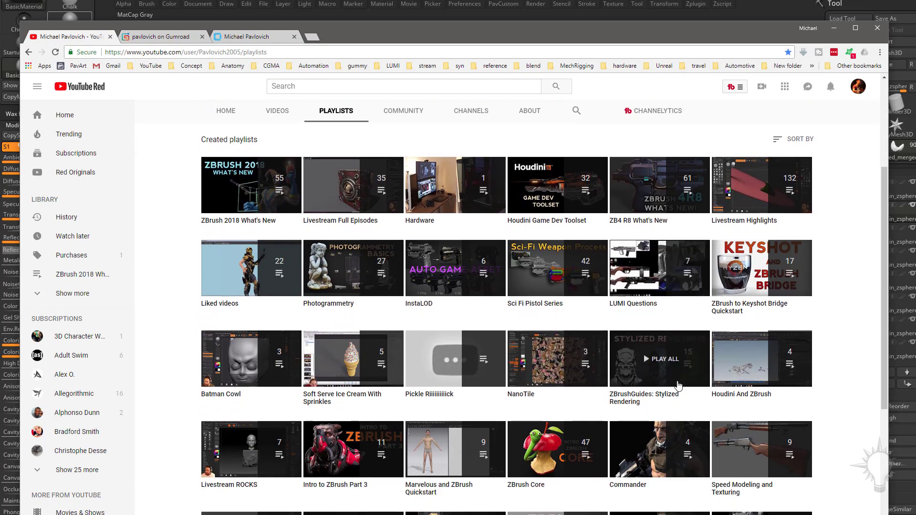
key(alt+Tab)
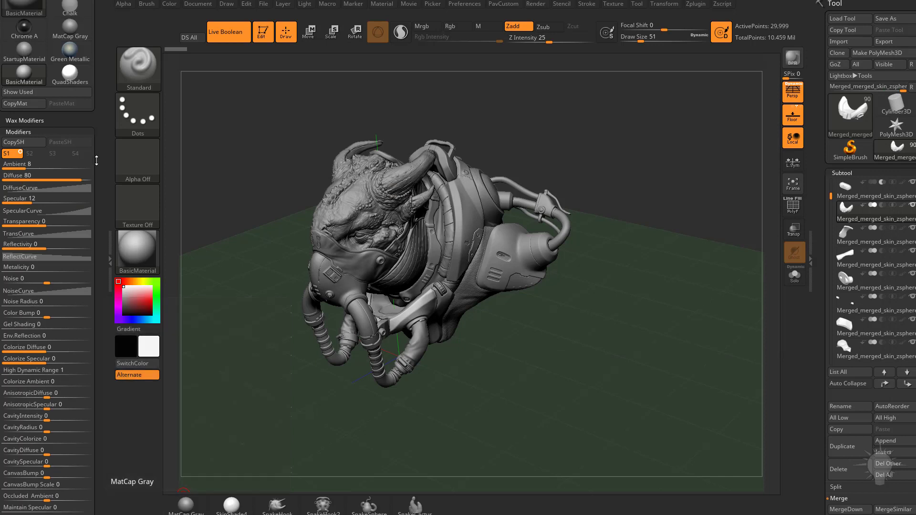
Raise BasicMaterial's Specular to 53 and reshape its SpecularCurve through the middle point.
scroll(94, 166, up, 1)
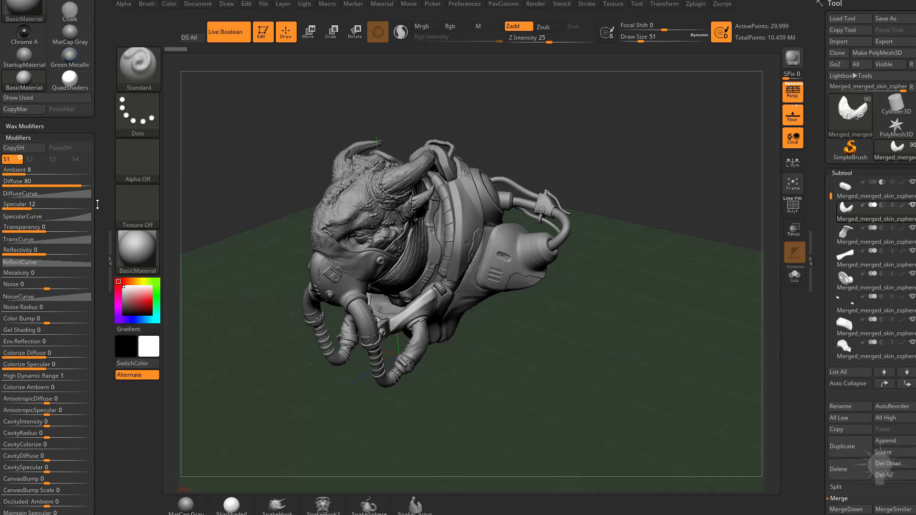
drag(39, 204, 66, 203)
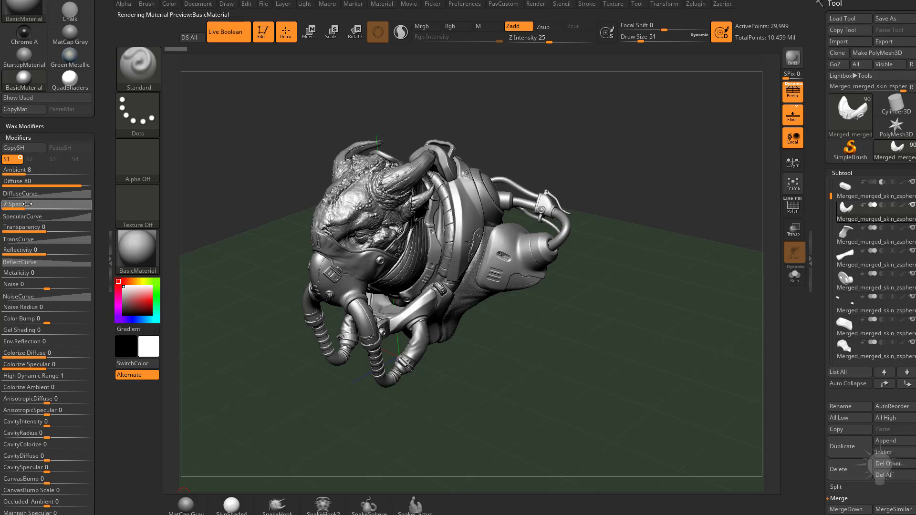
click(58, 216)
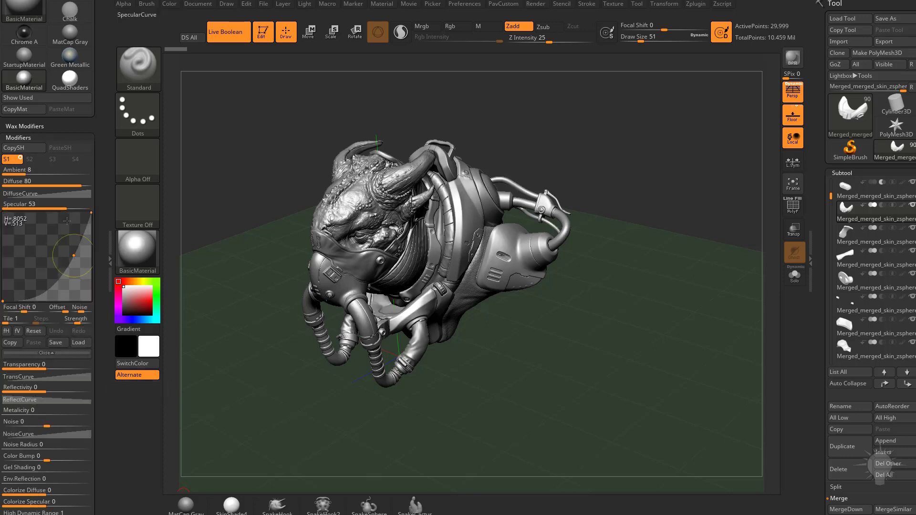
mouse_move(74, 256)
mouse_down()
mouse_move(83, 293)
mouse_move(46, 253)
mouse_move(87, 297)
mouse_move(103, 262)
mouse_move(109, 179)
mouse_up()
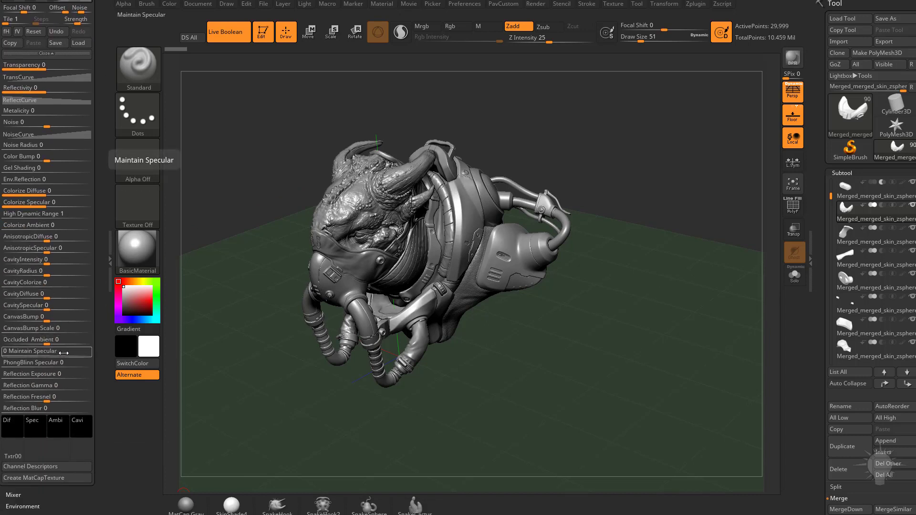
Try the PhongBlinn Specular modifier and bring it back down, and set BasicMaterial's Specular to 14.
mouse_move(7, 366)
mouse_down()
mouse_move(72, 366)
mouse_move(64, 364)
mouse_up()
mouse_move(6, 363)
mouse_down()
mouse_move(48, 363)
mouse_move(2, 365)
mouse_up()
drag(102, 232, 108, 377)
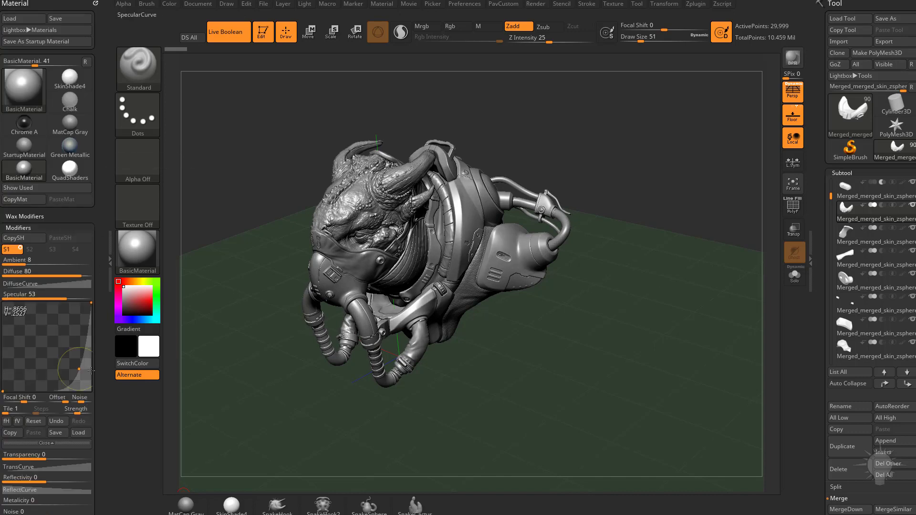
drag(67, 297, 35, 298)
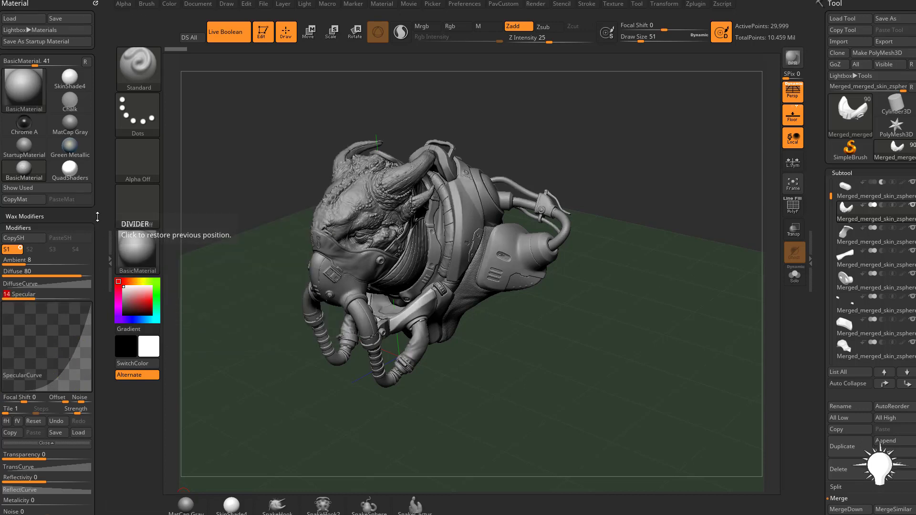